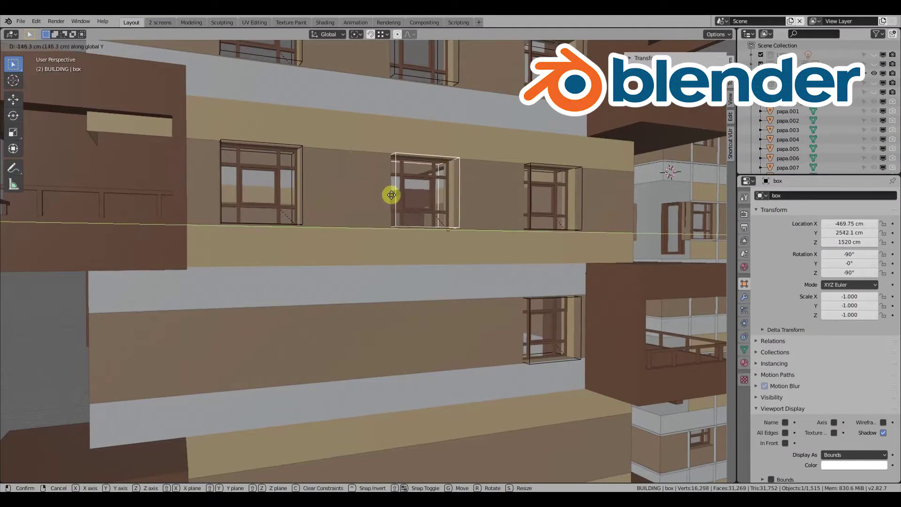
Place the upper-floor window box along Y, and duplicate the lower-floor window with its grouped children along the global Y axis.
click(430, 198)
click(550, 300)
key(shift+g)
click(550, 298)
key(shift+d)
key(y)
click(450, 304)
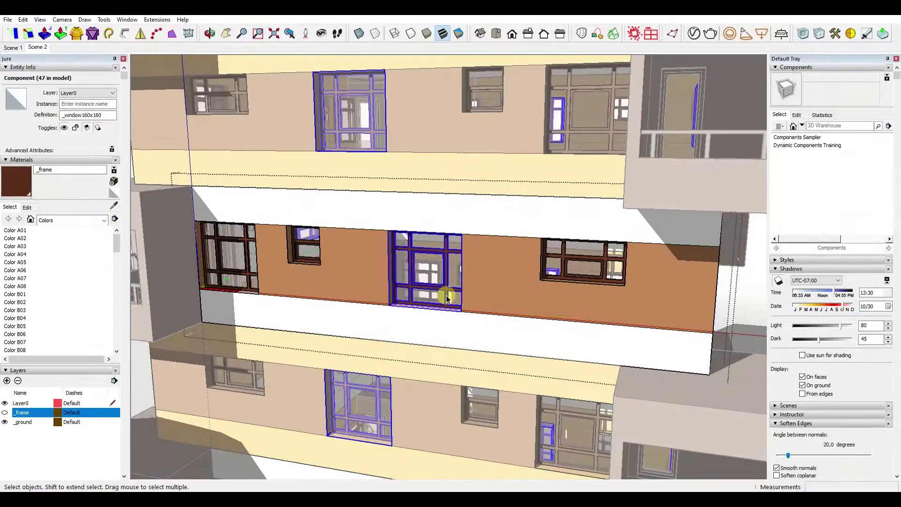
Switch to SketchUp, move the selected _window160x160 component along the brown wall and place a copy of it beside the original.
key(m)
click(489, 288)
click(433, 289)
scroll(498, 299, up, 3)
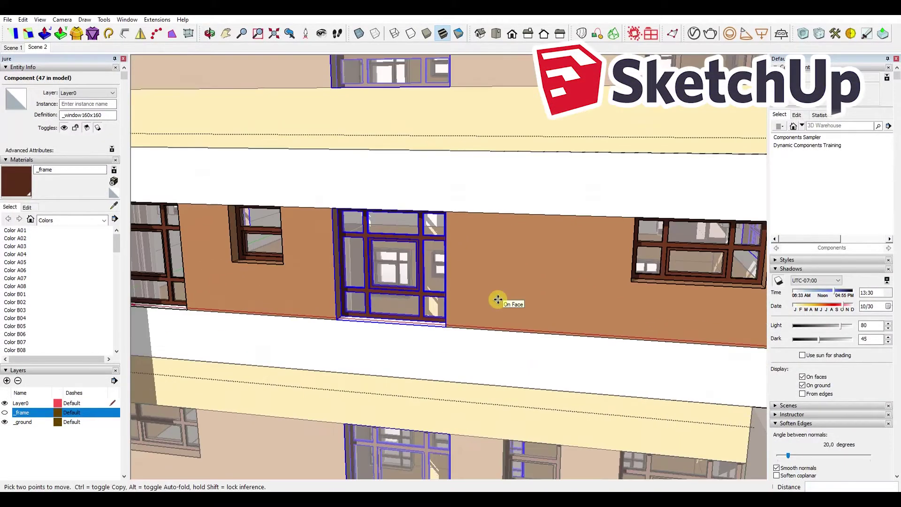
key(ctrl)
click(499, 300)
click(658, 298)
middle_drag(658, 298, 575, 270)
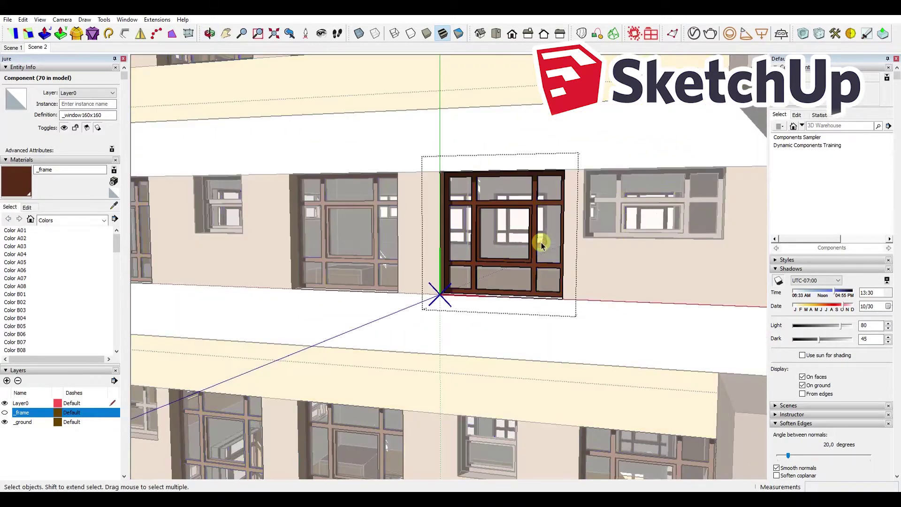
click(539, 239)
mouse_move(547, 241)
middle_down()
mouse_move(499, 231)
mouse_move(461, 255)
mouse_move(472, 255)
middle_up()
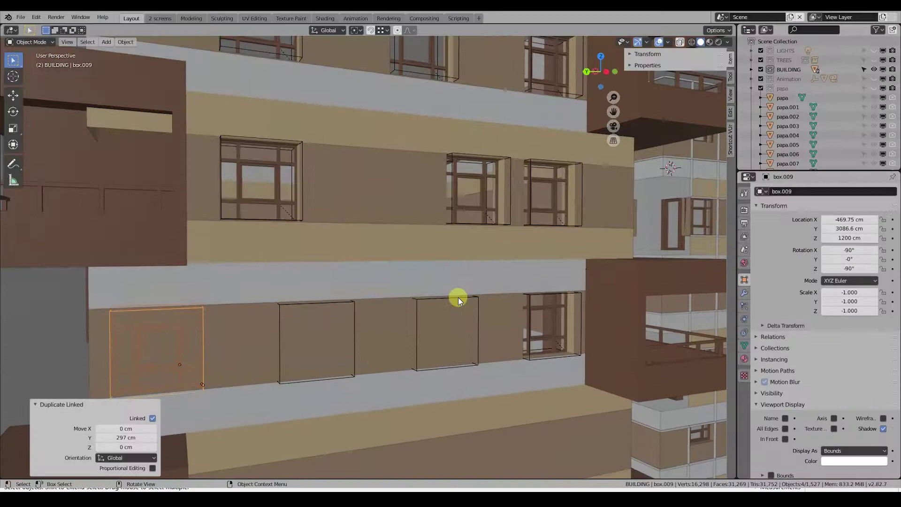
Switch to Blender and select the three new lower-floor window boxes together with the brown facade wall behind them.
shift+click(460, 299)
shift+click(331, 308)
shift+click(240, 334)
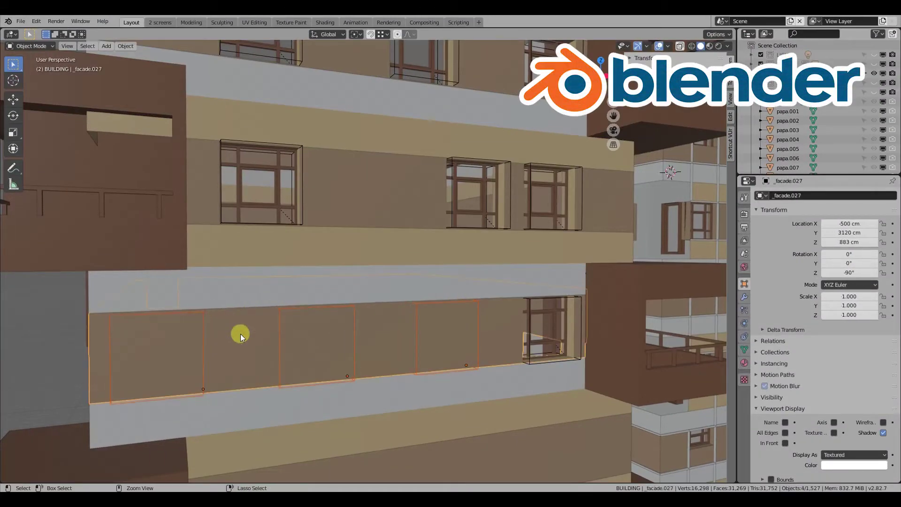
key(h)
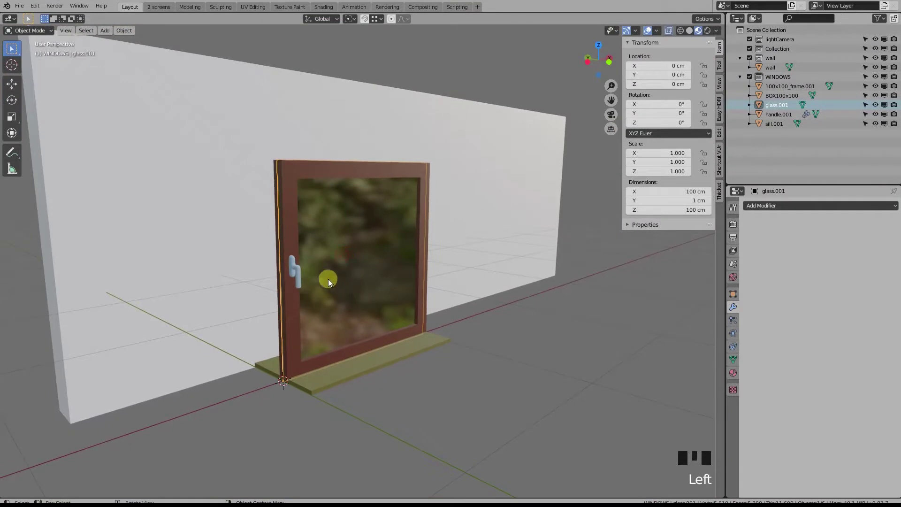
Set the window handle's subdivision to level 1.
click(297, 277)
key(ctrl+1)
Inspect the window's glass, frame, handle and sill objects, and where their origins sit at the lower corner.
click(325, 267)
click(325, 267)
click(322, 173)
click(316, 316)
click(348, 202)
click(348, 203)
click(333, 369)
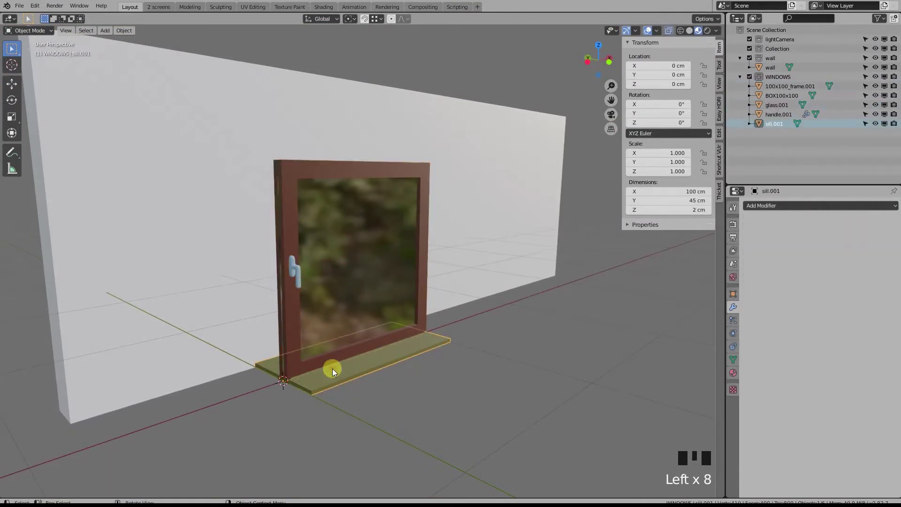
click(298, 268)
middle_drag(319, 297, 309, 341)
click(295, 352)
click(292, 371)
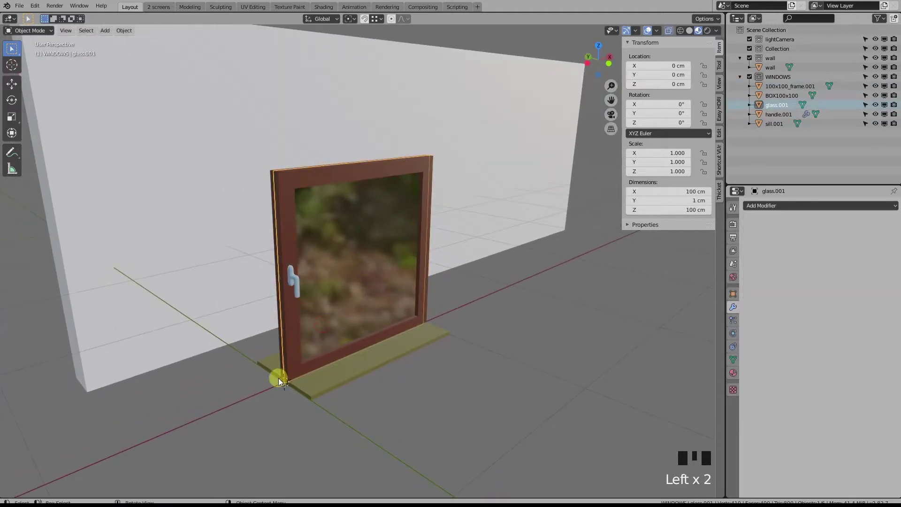
click(300, 385)
click(316, 341)
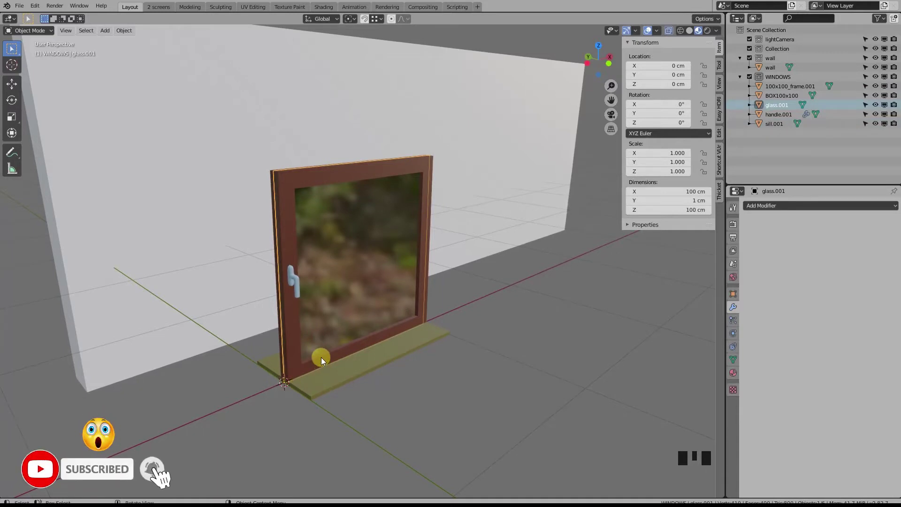
middle_drag(322, 357, 321, 346)
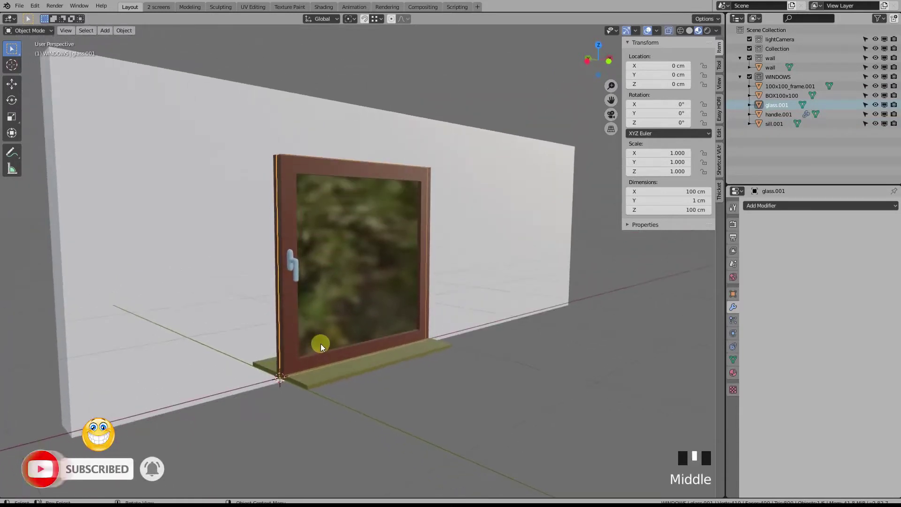
Select the white box in front of the window and snap it to the 3D cursor.
scroll(307, 331, down, 5)
click(514, 303)
key(KP_Decimal)
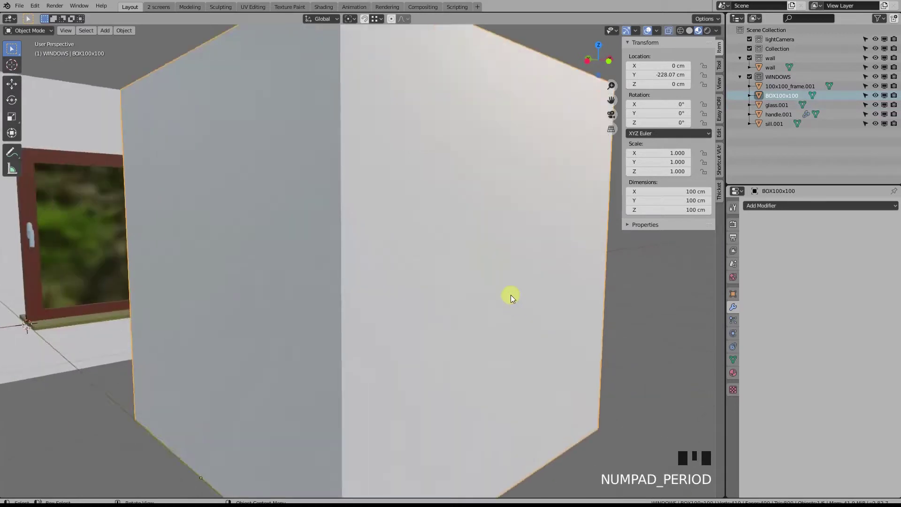
middle_drag(509, 291, 414, 302)
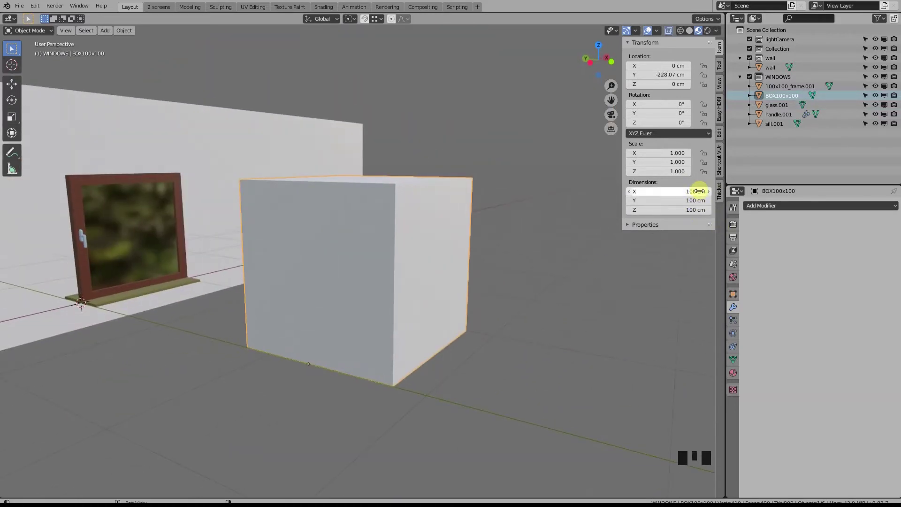
middle_drag(447, 257, 370, 288)
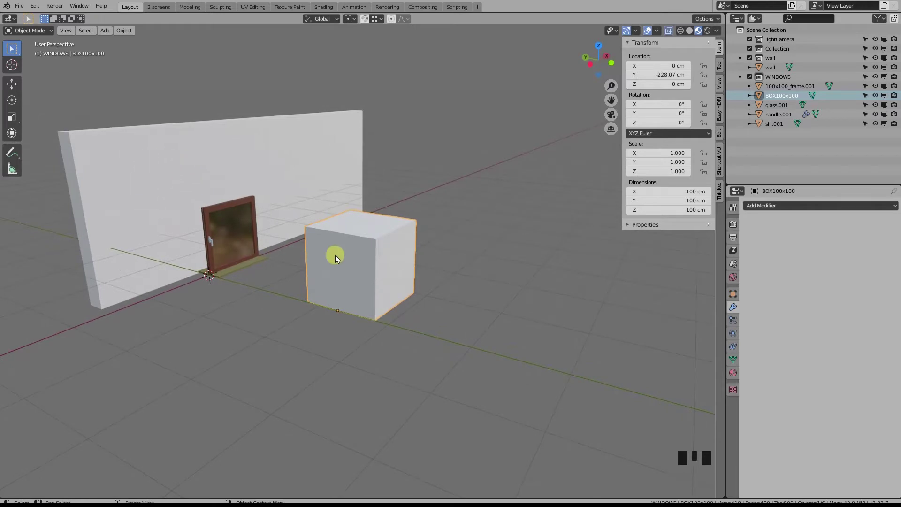
key(shift+s)
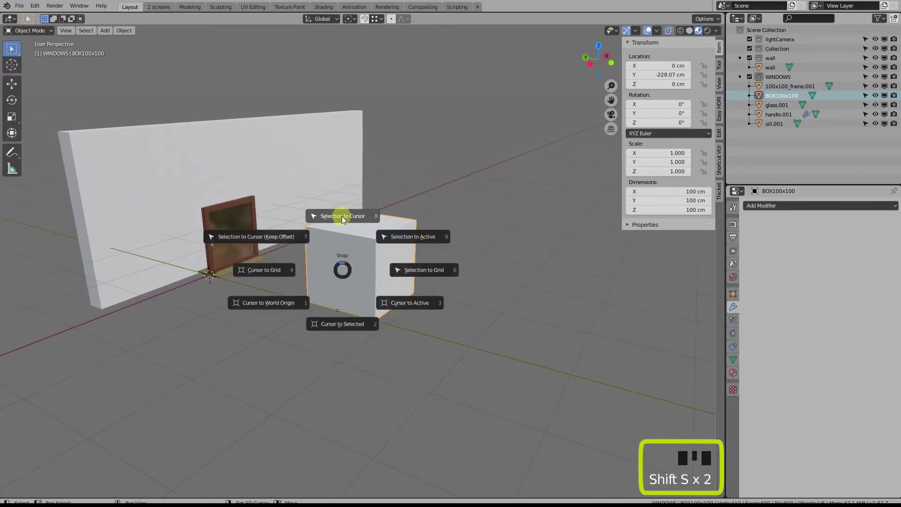
click(340, 215)
Examine how the box encloses the window and where their origins line up at the 3D cursor.
shift+click(193, 226)
scroll(193, 226, up, 2)
click(194, 226)
key(KP_Decimal)
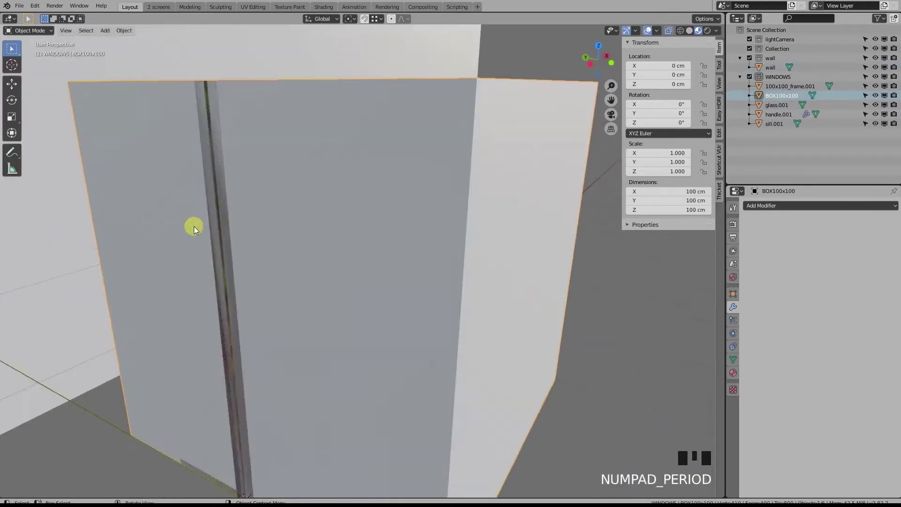
middle_drag(194, 227, 268, 270)
click(303, 388)
click(291, 357)
click(291, 352)
click(382, 234)
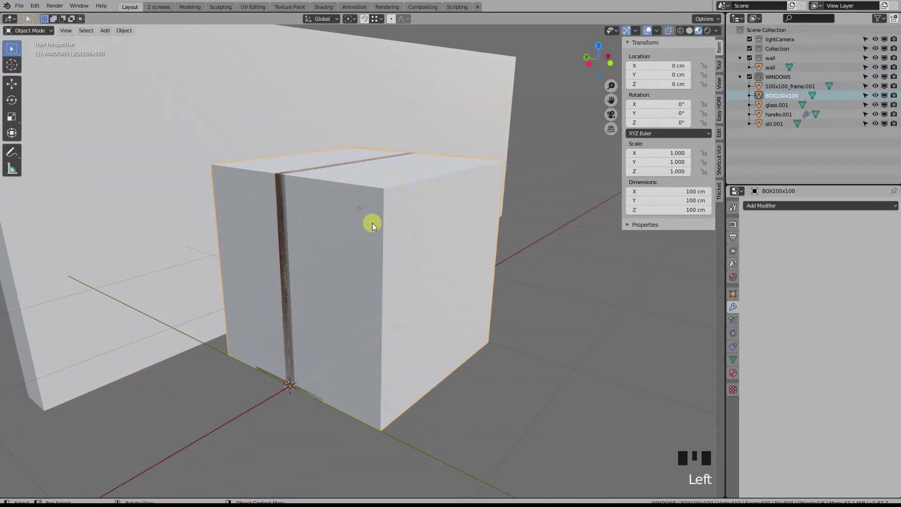
Select all the window parts with BOX100x100 as the active object and parent them to it with the Object option.
scroll(410, 262, down, 3)
middle_drag(410, 263, 451, 270)
drag(295, 186, 453, 359)
middle_drag(453, 358, 405, 363)
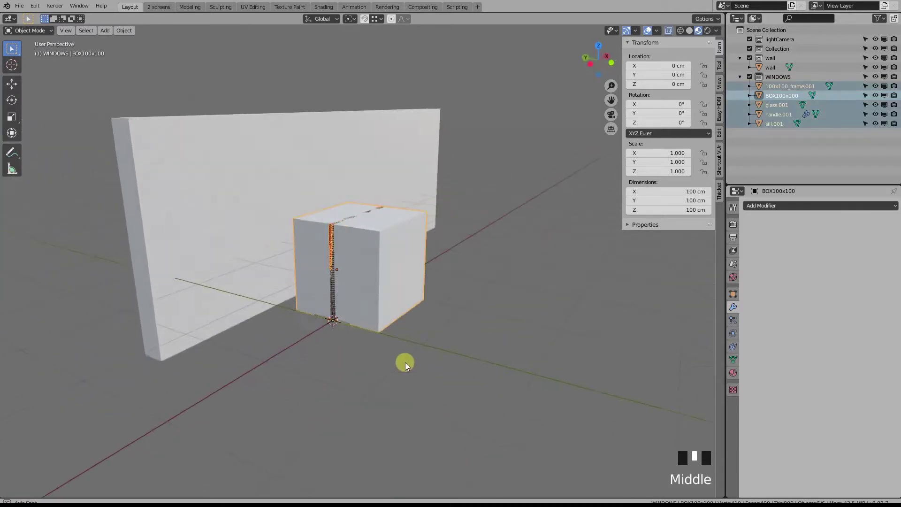
shift+click(378, 224)
shift+click(405, 222)
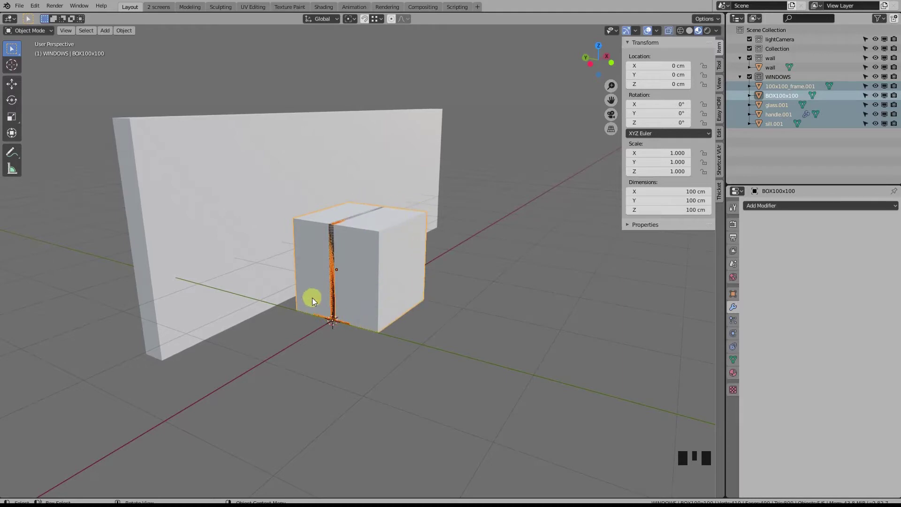
key(ctrl+p)
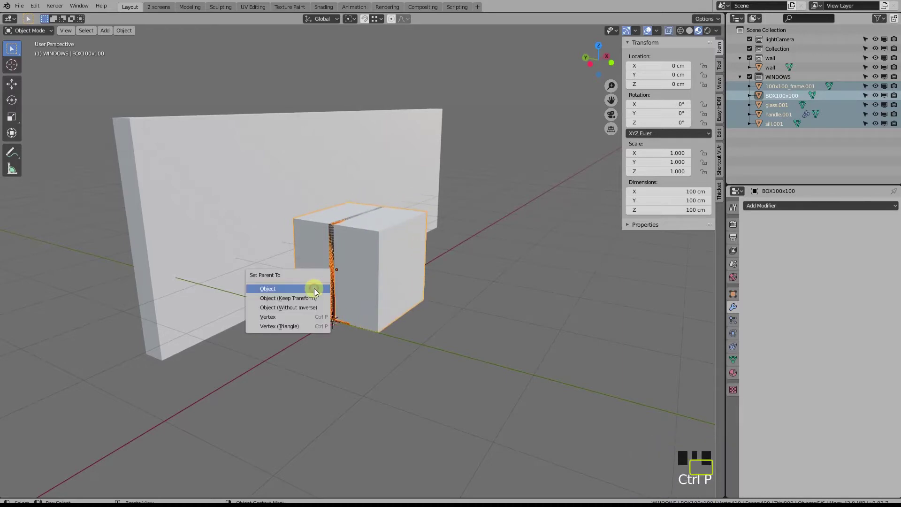
click(314, 288)
Try moving, rotating and scaling the parent box to test whether the window parts follow it.
click(403, 231)
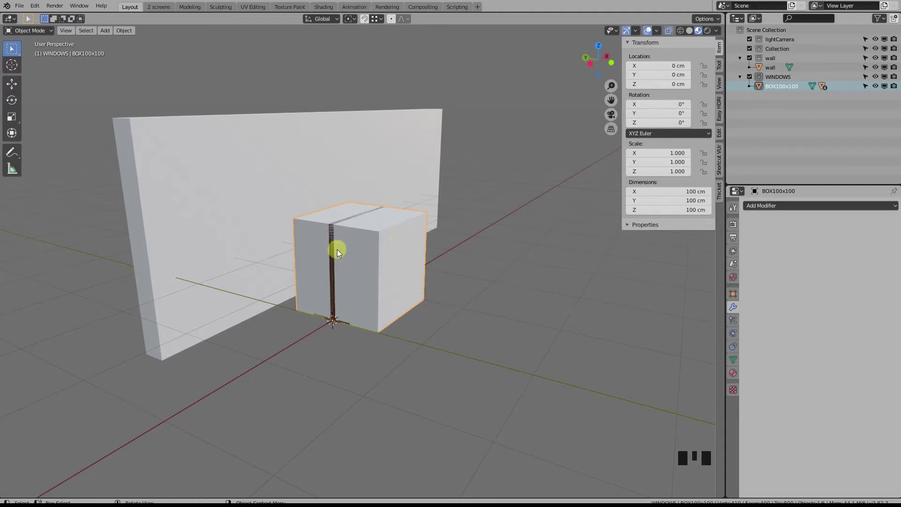
scroll(337, 249, up, 3)
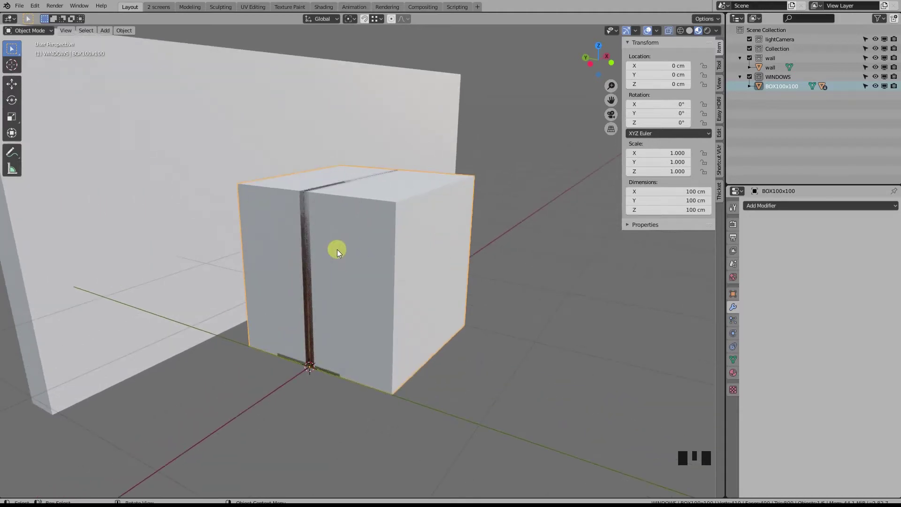
key(g)
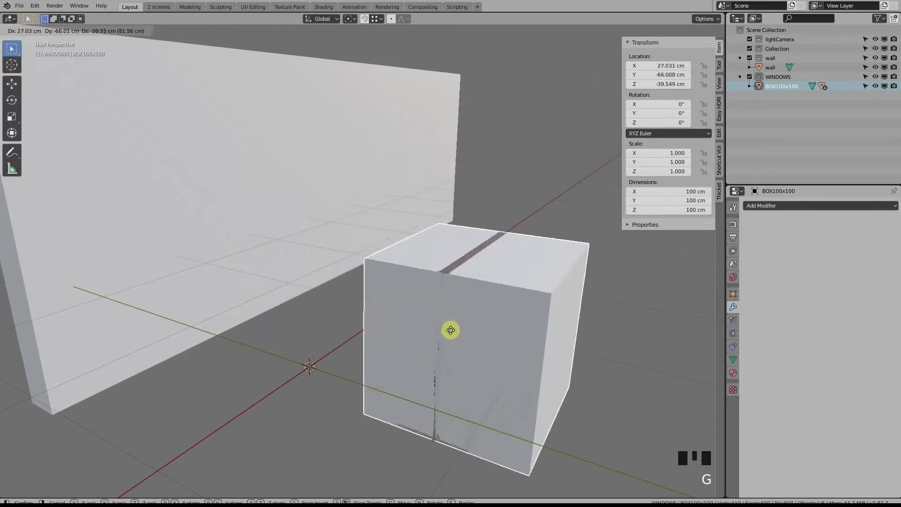
key(r)
key(s)
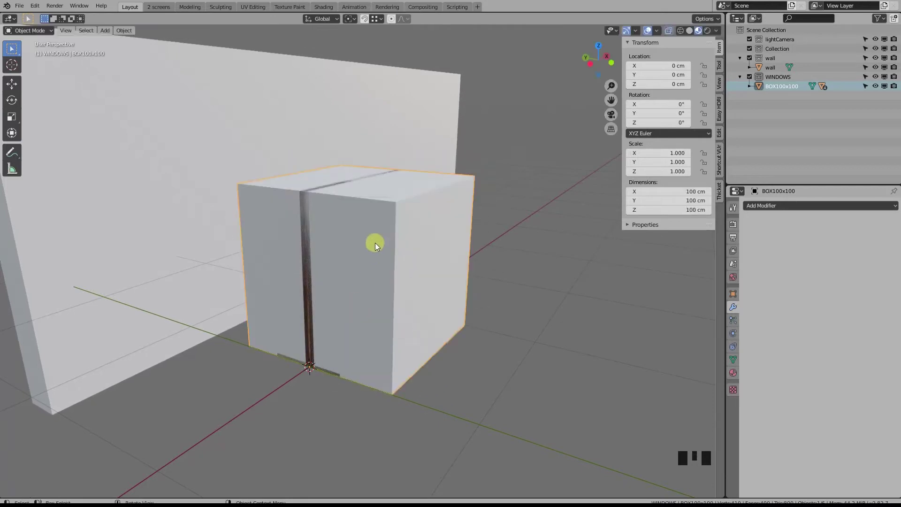
Select the box's children with Select Grouped, keeping the box in the selection through the Extend option.
click(375, 243)
key(shift+g)
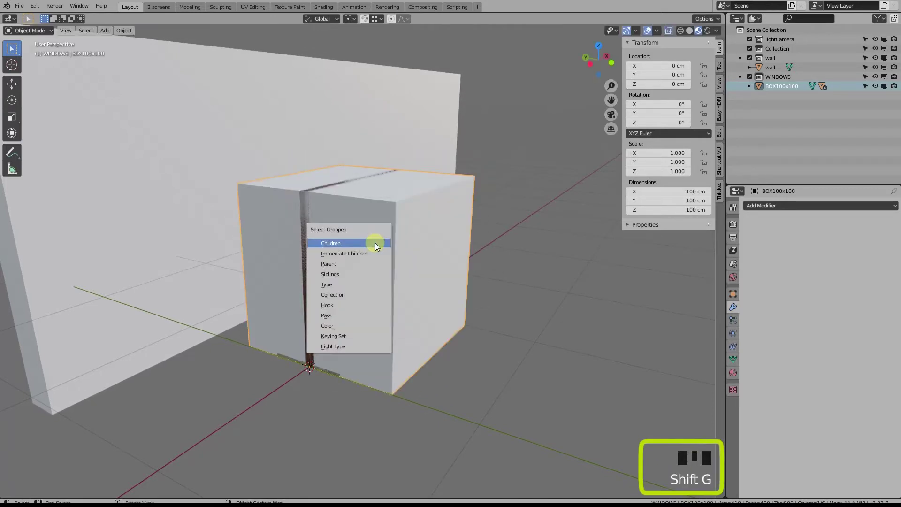
click(375, 244)
click(152, 477)
click(151, 476)
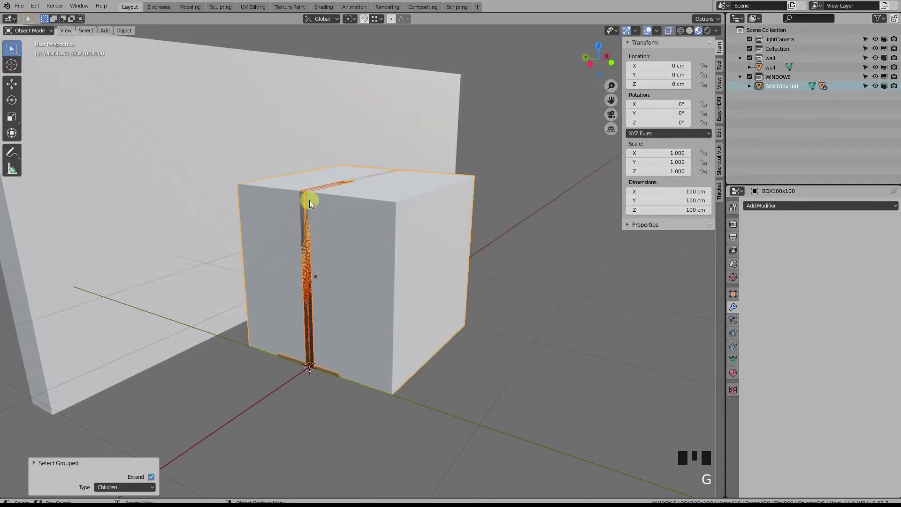
Try clearing the window frame's parent and moving the box without it, and undo the unparenting.
click(301, 197)
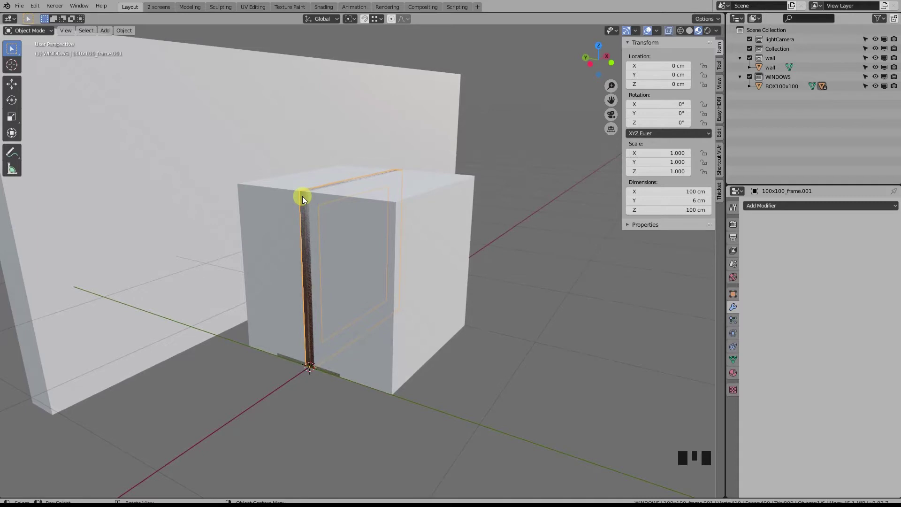
key(alt+p)
click(302, 196)
click(364, 228)
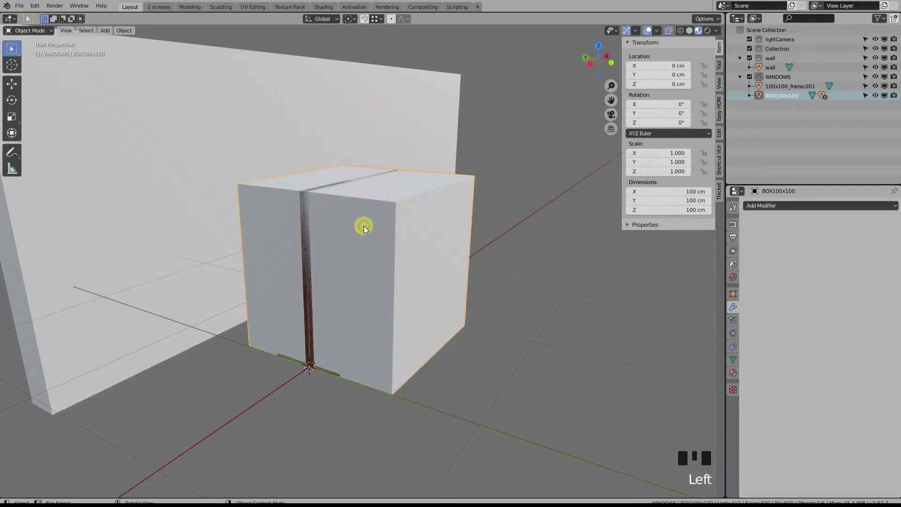
key(g)
right_click(346, 165)
key(ctrl+z)
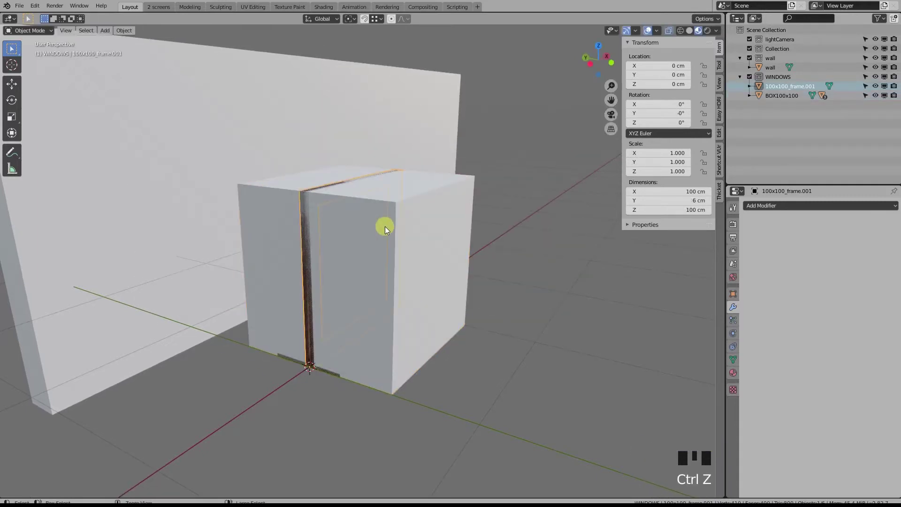
Try moving the box again to check that all the window parts follow, and cancel the move.
click(375, 224)
key(g)
right_click(390, 231)
scroll(406, 284, down, 3)
middle_drag(407, 284, 383, 299)
Search the add-on preferences for "bool", check whether Bool Tool is enabled, and close the preferences.
click(35, 7)
click(51, 140)
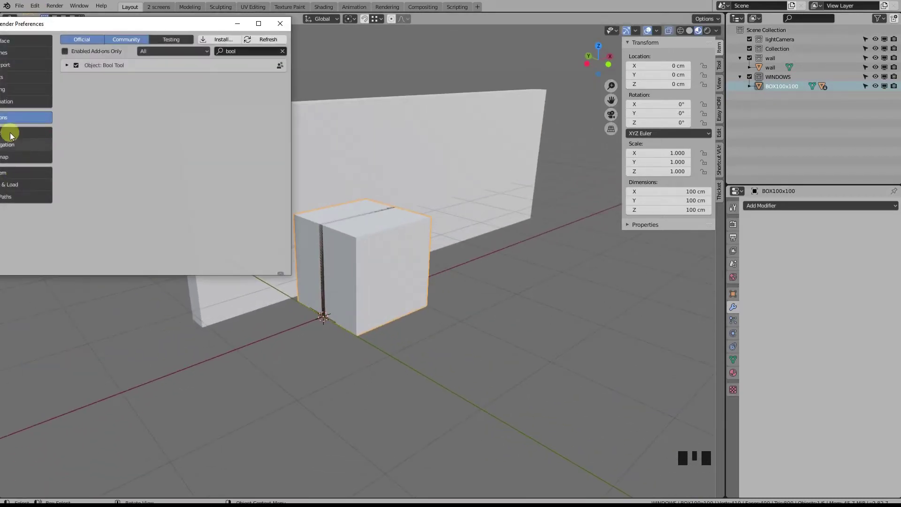
drag(140, 27, 214, 31)
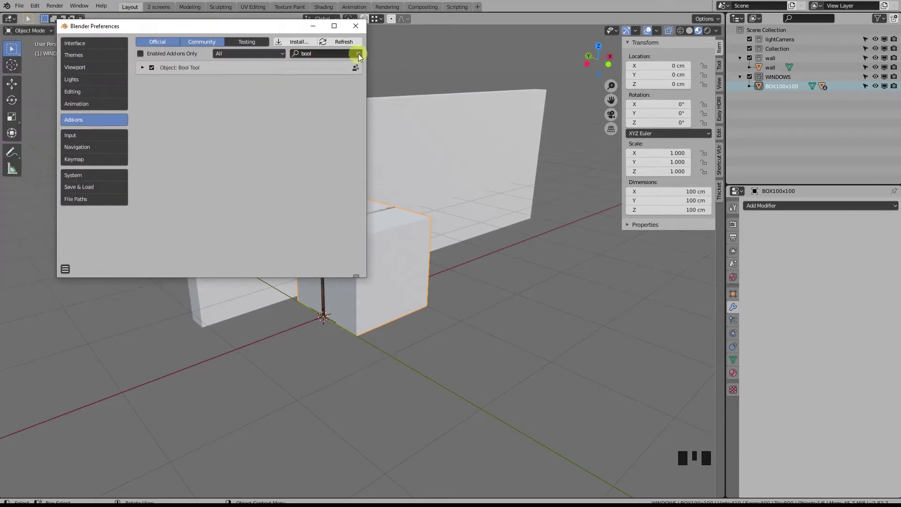
click(358, 53)
click(321, 53)
text(boo)
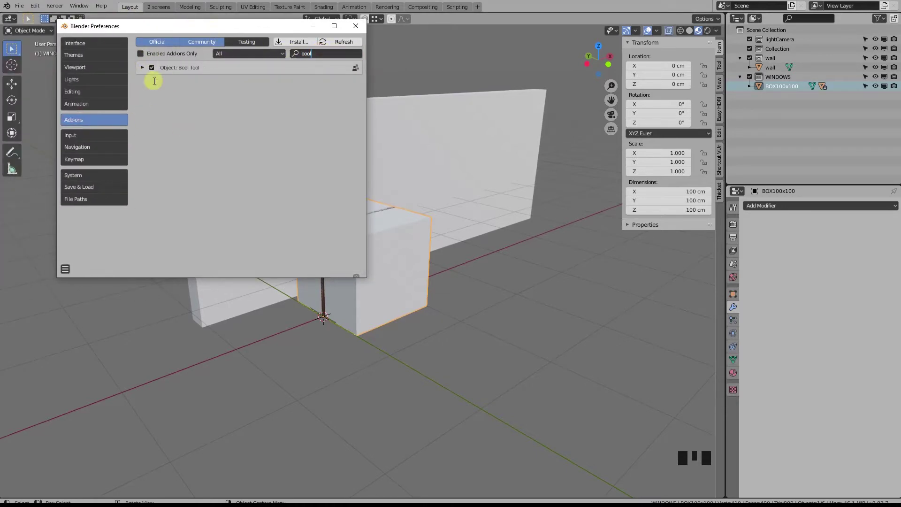
click(355, 26)
Move the window box along the Y axis by about 257 cm so that it intersects the wall.
middle_drag(357, 28, 378, 227)
click(384, 227)
key(g)
key(y)
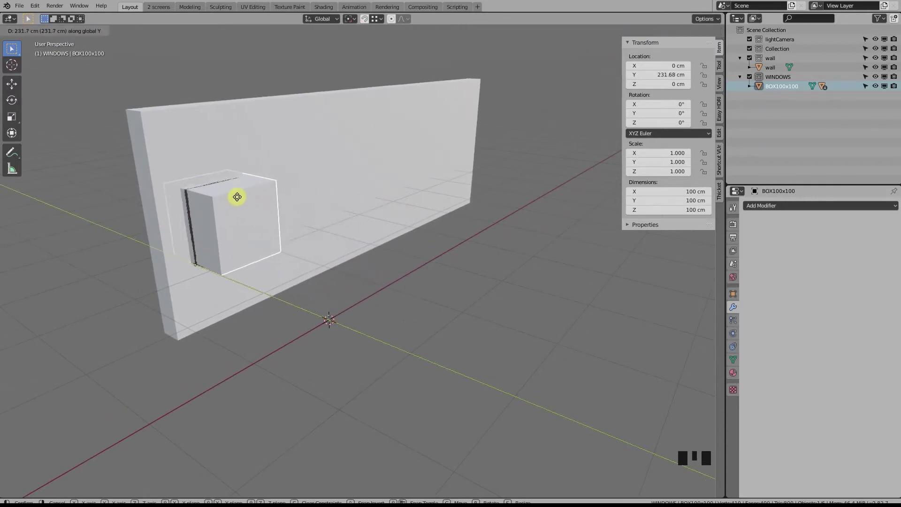
click(230, 194)
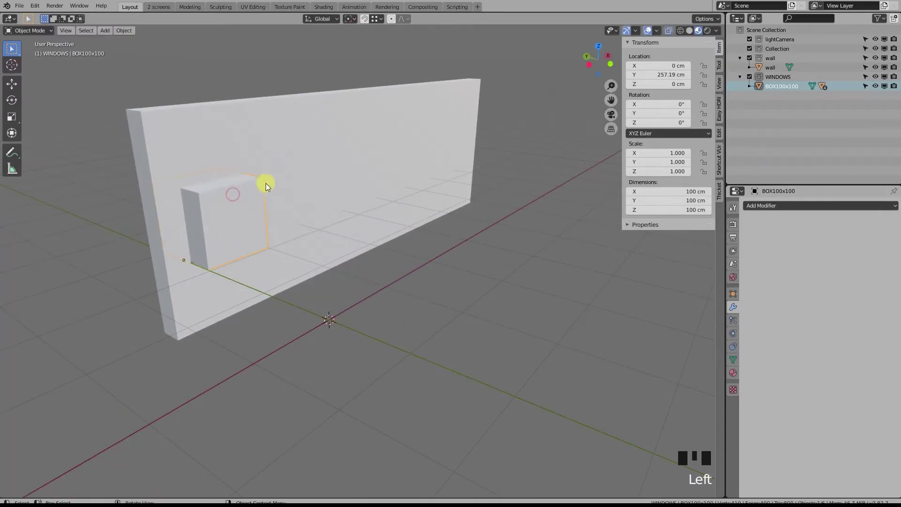
Cut the window opening by subtracting BOX100x100 from the wall with a Bool Tool Difference.
shift+click(306, 122)
middle_drag(306, 122, 327, 172)
key(ctrl+KP_Subtract)
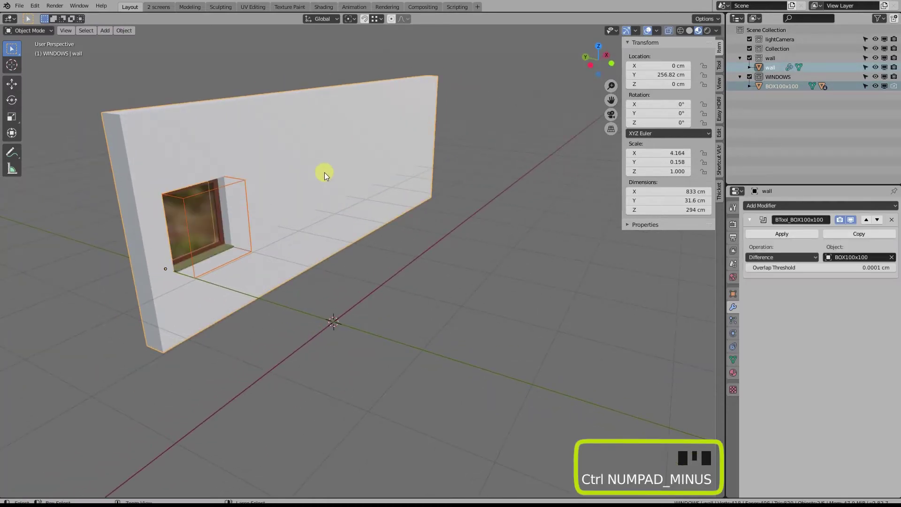
Select only the wall and collapse its BTool_BOX100x100 modifier.
middle_drag(308, 212, 366, 209)
click(365, 209)
click(750, 220)
scroll(647, 312, down, 2)
scroll(220, 244, up, 4)
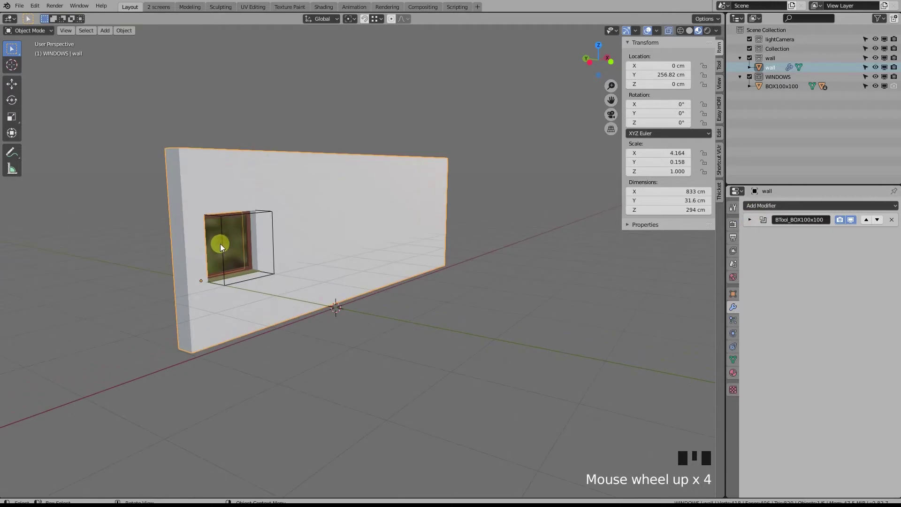
Make a linked duplicate of BOX100x100 and all its children about 177 cm along X, and repeat the duplication twice.
click(261, 214)
scroll(257, 195, up, 2)
shift+middle_drag(282, 211, 391, 293)
scroll(457, 278, up, 2)
middle_drag(457, 279, 346, 230)
click(345, 230)
click(346, 230)
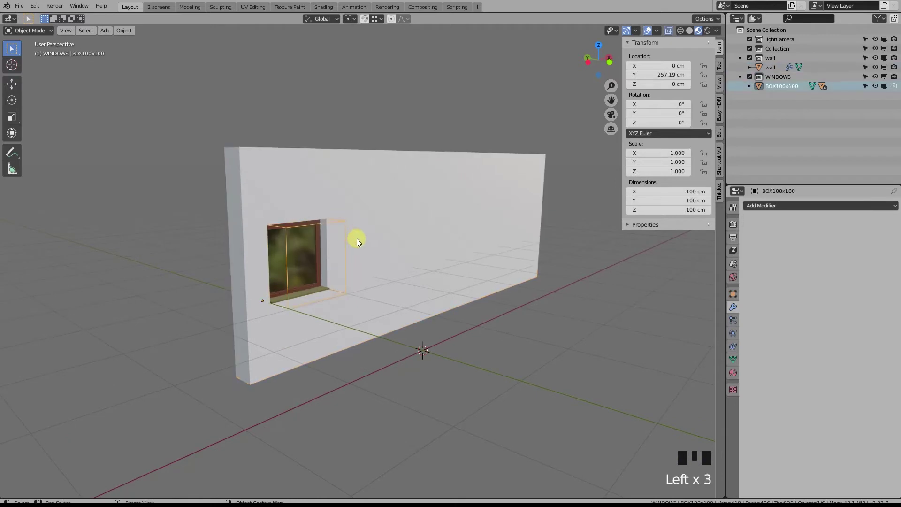
key(shift+g)
click(357, 239)
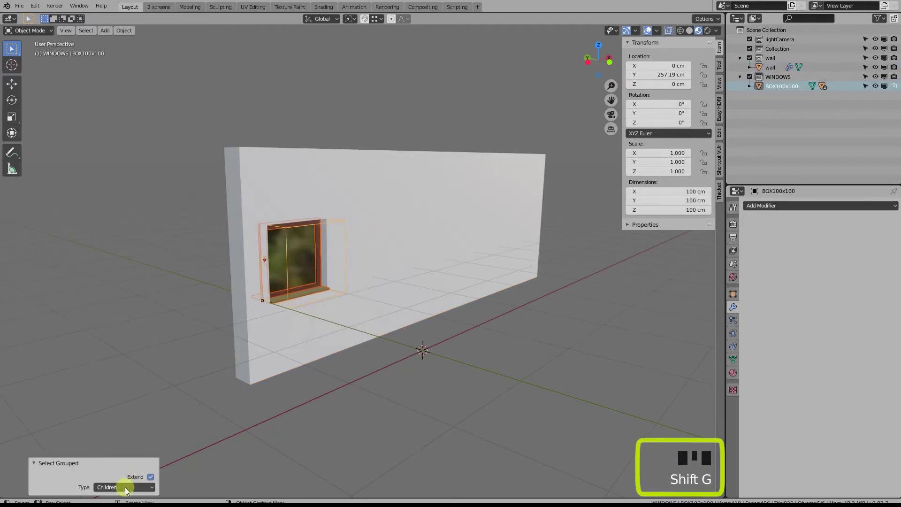
key(alt+d)
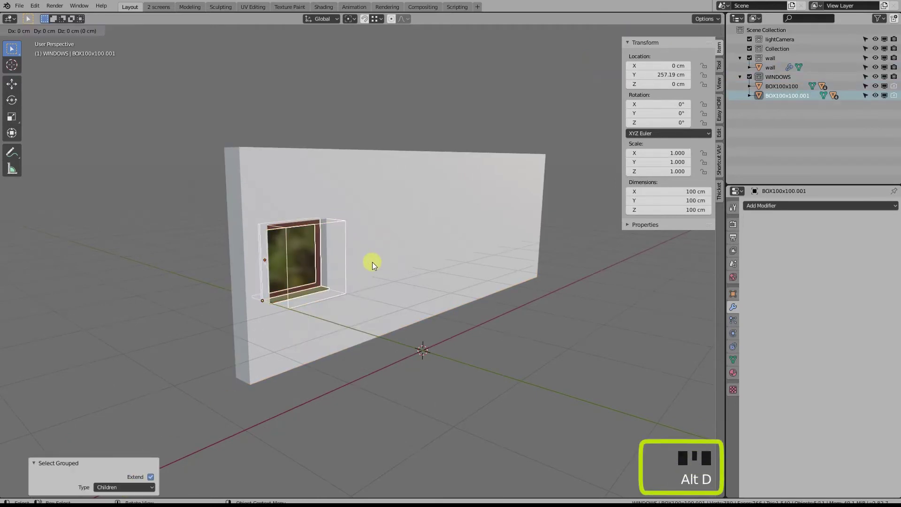
key(x)
click(468, 247)
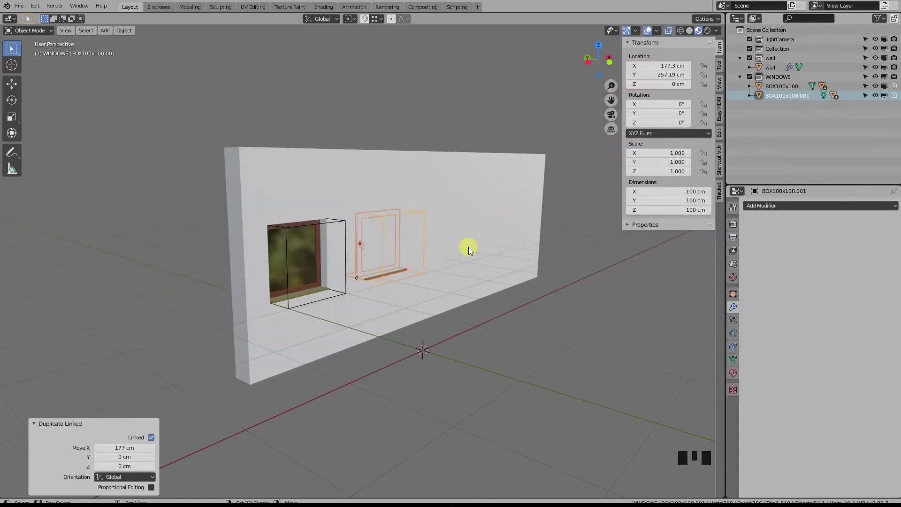
key(shift+r)
key(shift+r)
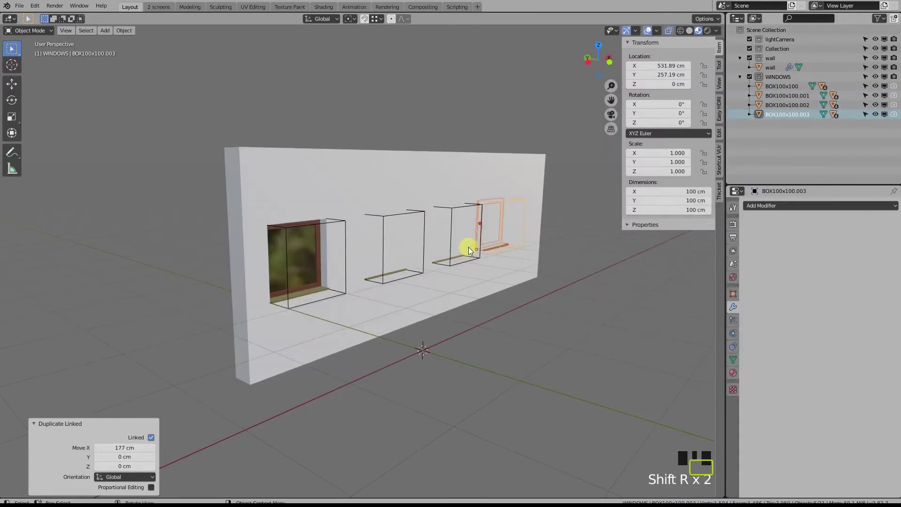
Subtract all four window boxes from the wall with a Bool Tool Difference.
middle_drag(469, 247, 302, 274)
drag(261, 211, 226, 346)
middle_drag(226, 346, 276, 188)
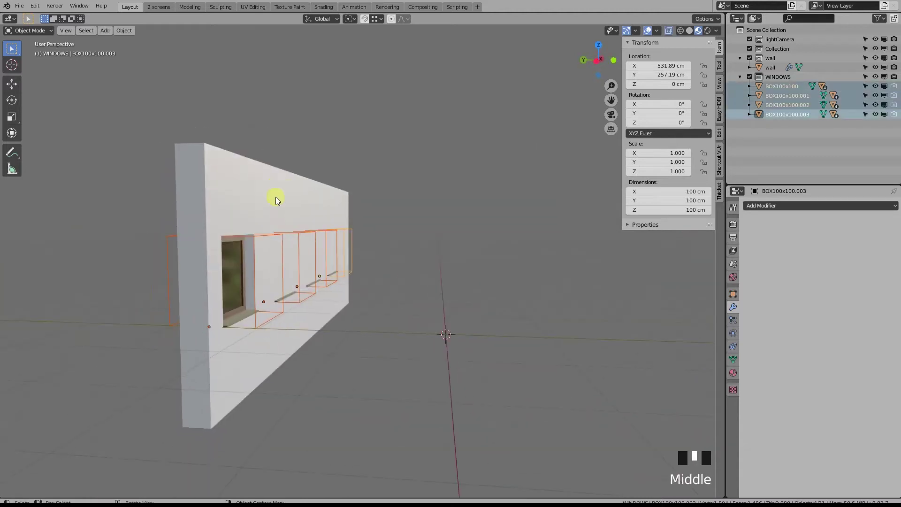
shift+click(277, 187)
key(ctrl+KP_Subtract)
scroll(301, 262, down, 2)
middle_drag(296, 265, 319, 275)
scroll(817, 318, down, 4)
scroll(776, 263, up, 3)
Collapse the newly added BTool modifiers of the wall and deselect the wall.
click(750, 237)
click(751, 253)
click(750, 270)
click(751, 285)
middle_drag(564, 328, 446, 254)
click(388, 169)
Clear the parent of the frames and handles of the third and fourth windows while keeping their transformation.
scroll(208, 304, down, 3)
click(505, 213)
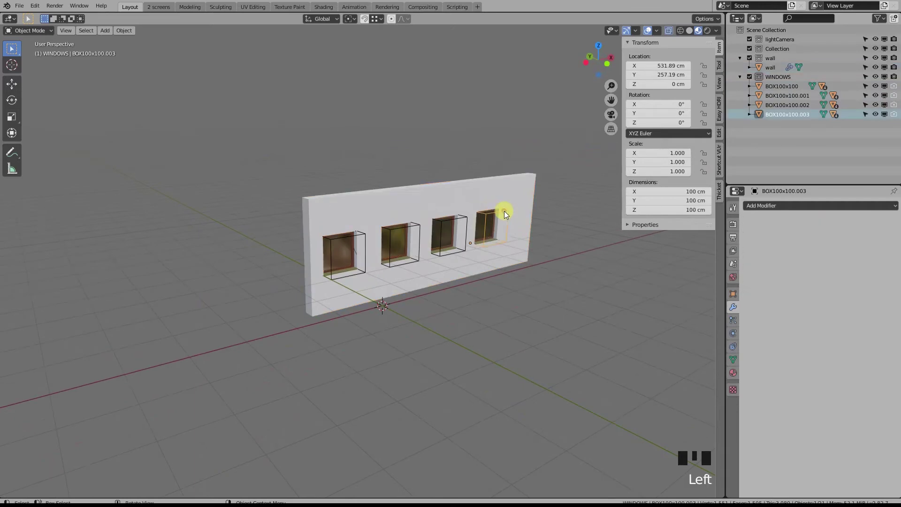
shift+click(466, 217)
middle_drag(465, 218, 424, 251)
key(KP_Decimal)
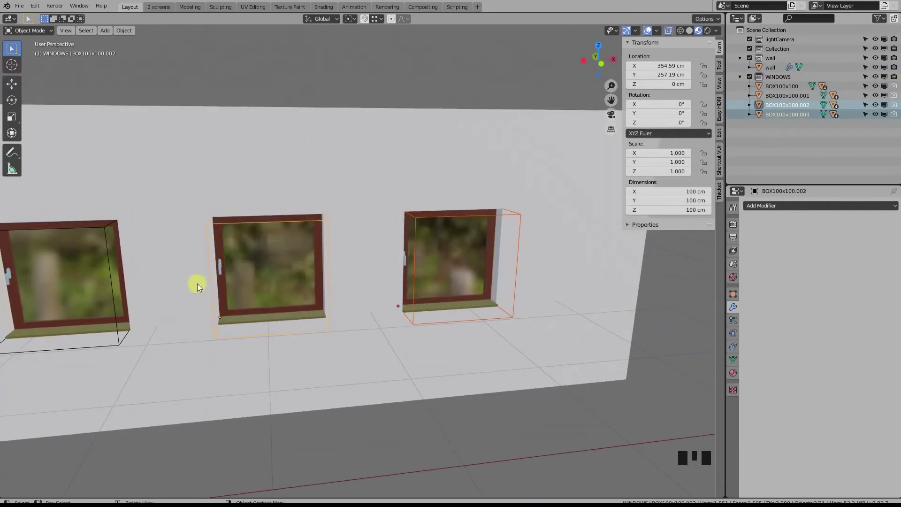
key(ctrl+z)
shift+click(332, 280)
click(406, 248)
shift+click(417, 247)
middle_drag(418, 246, 407, 267)
shift+click(396, 255)
shift+click(231, 256)
shift+click(243, 249)
key(alt+p)
click(246, 249)
Set the X dimension of the third window's box, BOX100x100.002, to 140 cm.
middle_drag(246, 250, 346, 250)
click(355, 246)
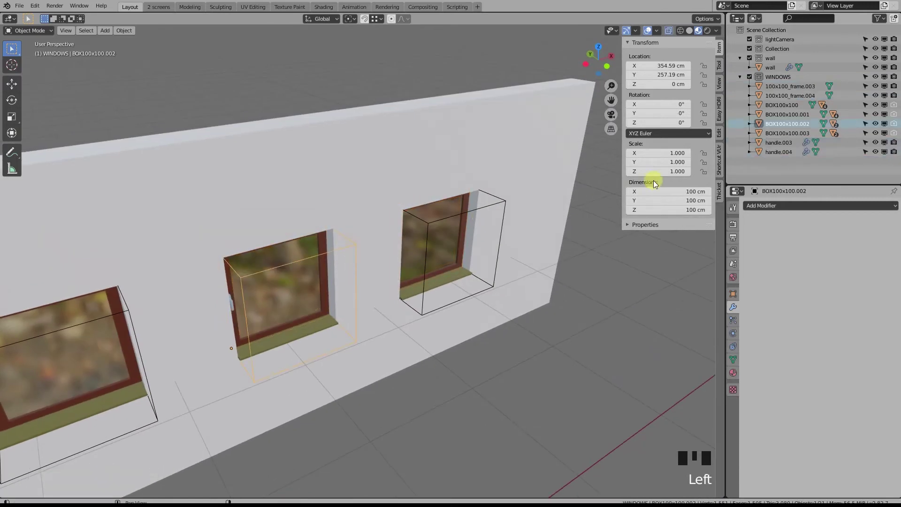
double_click(682, 191)
text(140)
key(Return)
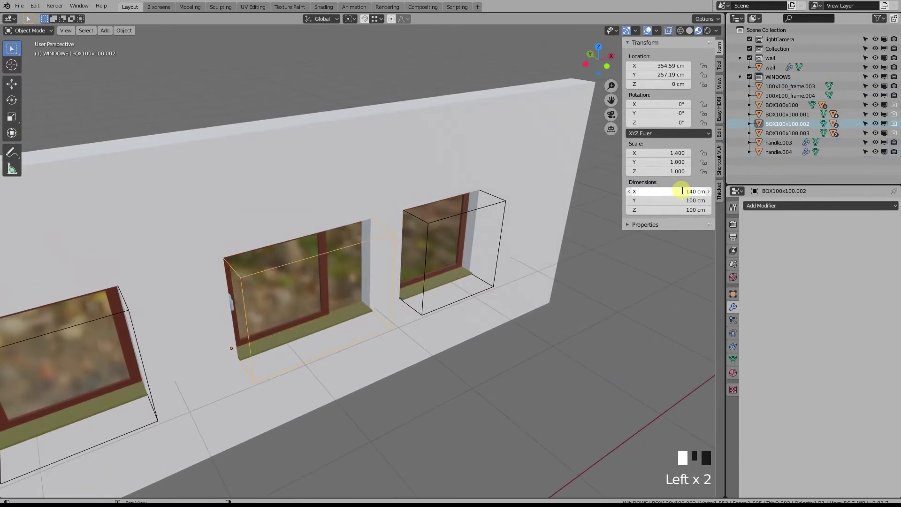
Set the X dimension of the fourth window's box, BOX100x100.003, to 140 cm.
middle_drag(610, 220, 516, 216)
click(493, 229)
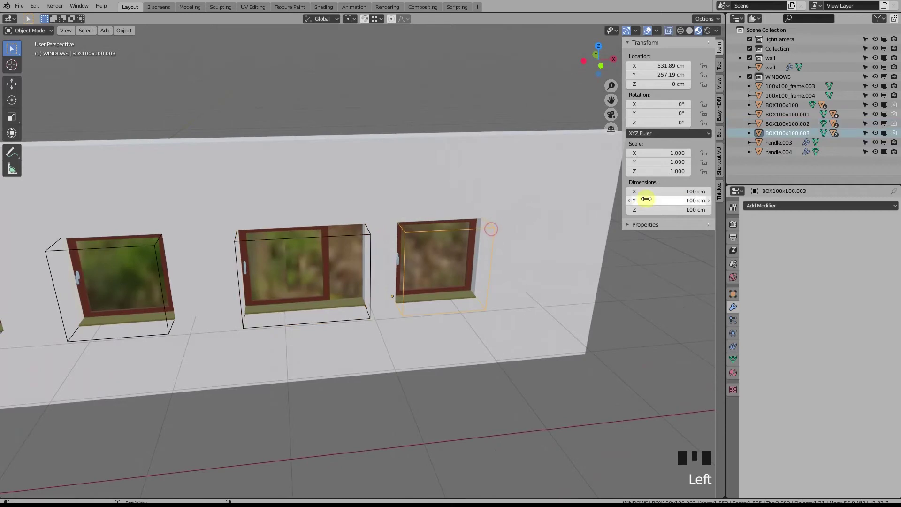
double_click(677, 191)
text(140)
key(Return)
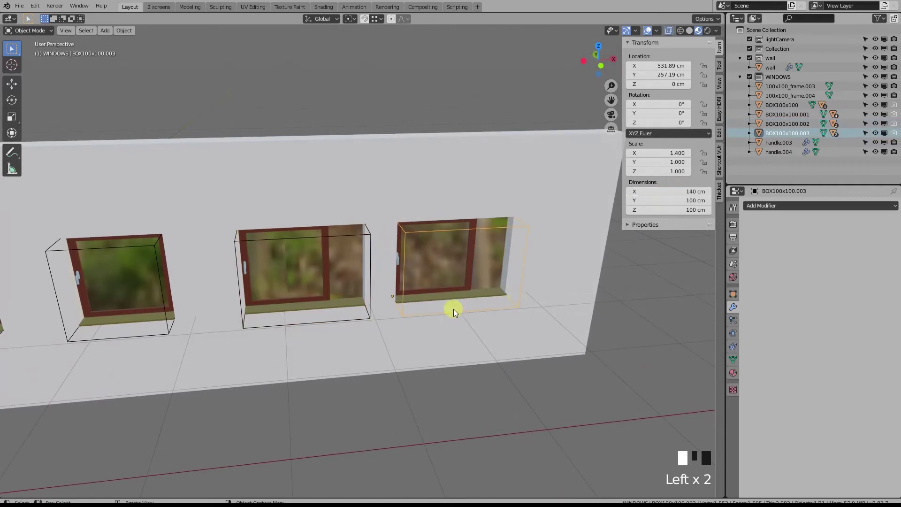
Make the third window's frame single-user for both object and object data.
middle_drag(432, 309, 390, 285)
click(328, 251)
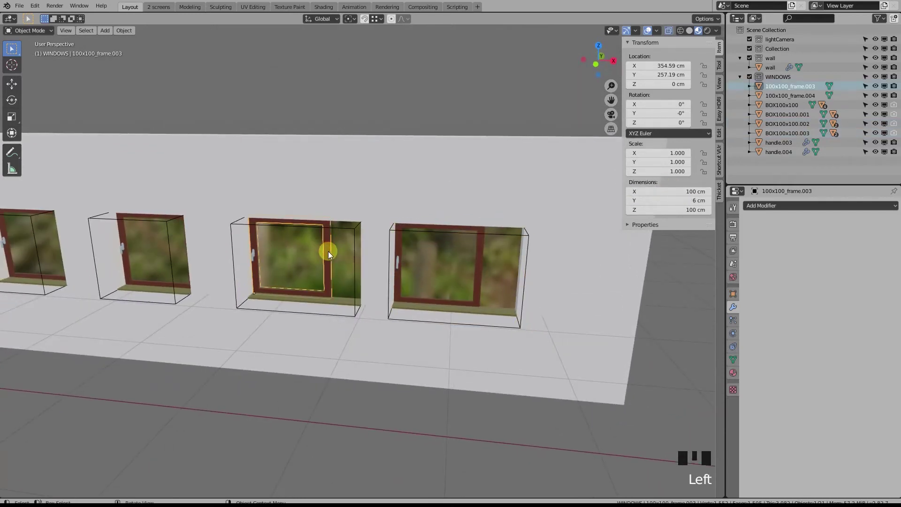
key(u)
click(329, 252)
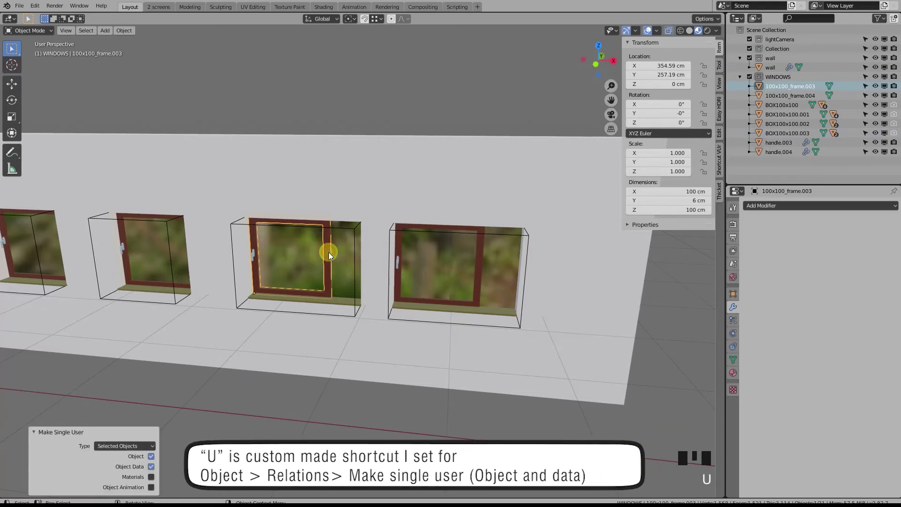
middle_drag(337, 269, 324, 252)
click(331, 261)
click(325, 252)
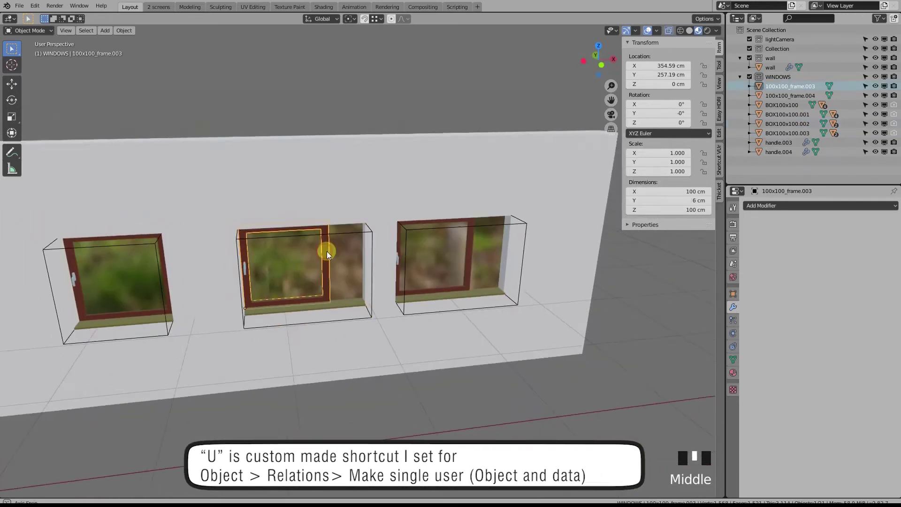
Widen the third window's frame in Edit Mode by moving its side away from the handle 40 cm along X.
key(Tab)
click(328, 251)
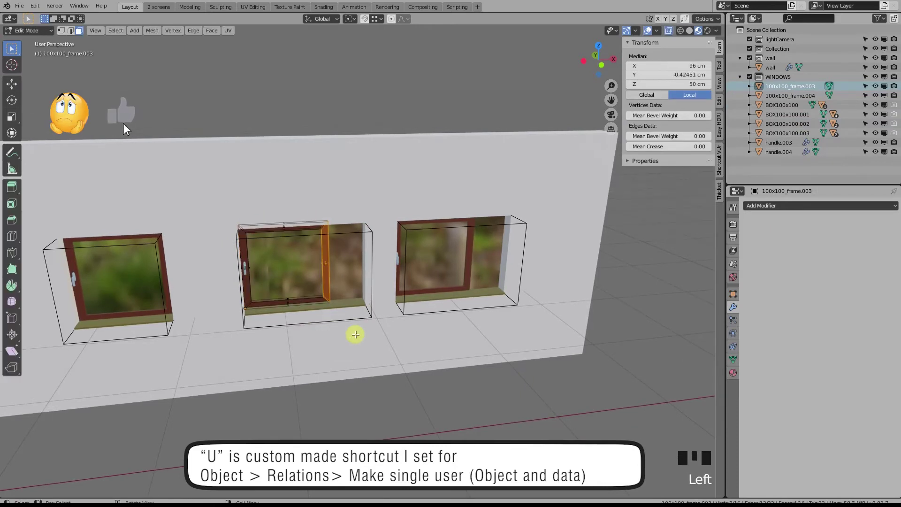
key(g)
key(x)
click(379, 334)
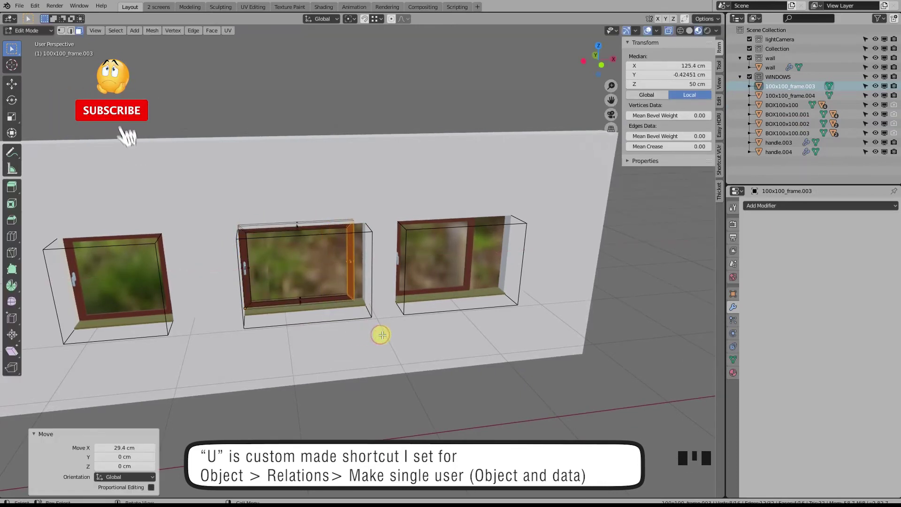
click(128, 451)
text(40)
key(Return)
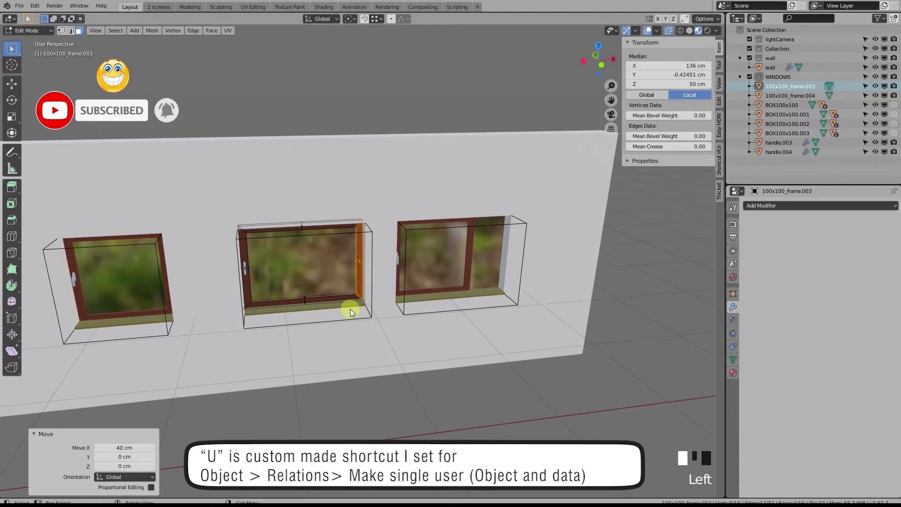
key(Tab)
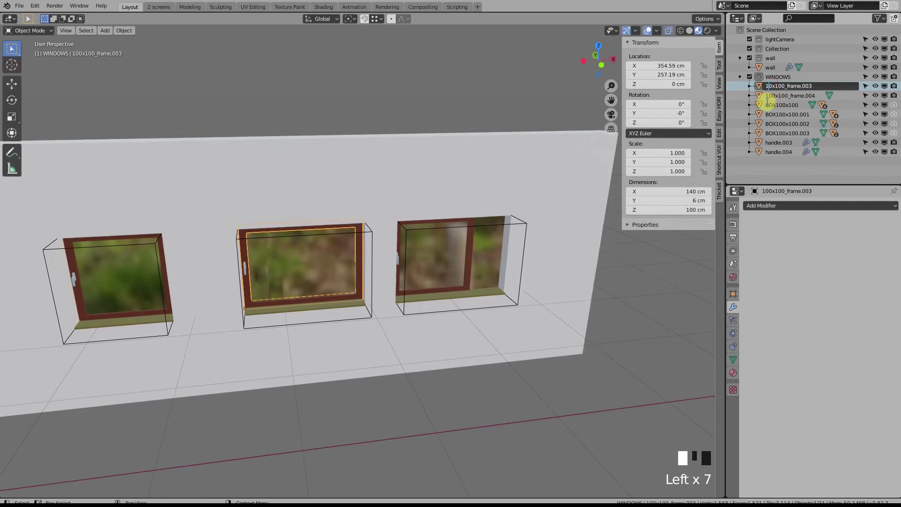
Link the fourth window's frame to the object data of the third window's 140x100 frame.
click(467, 251)
shift+click(359, 256)
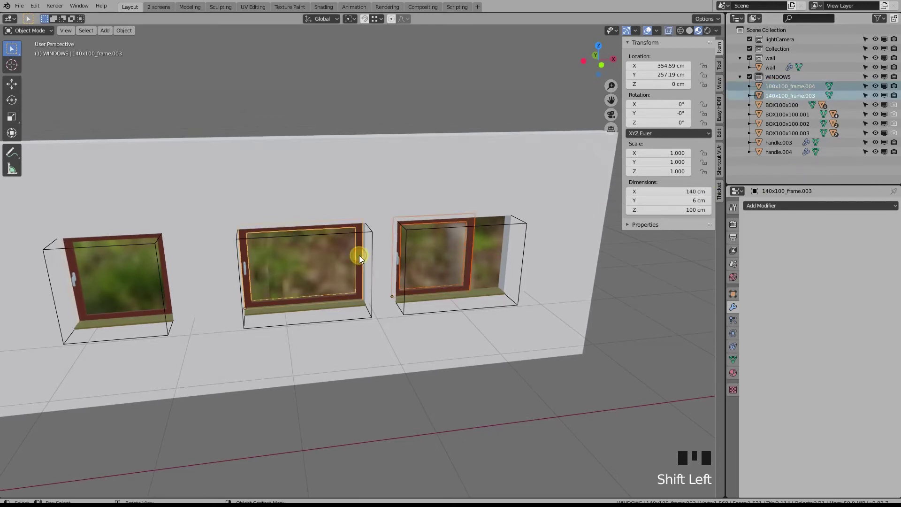
key(ctrl+l)
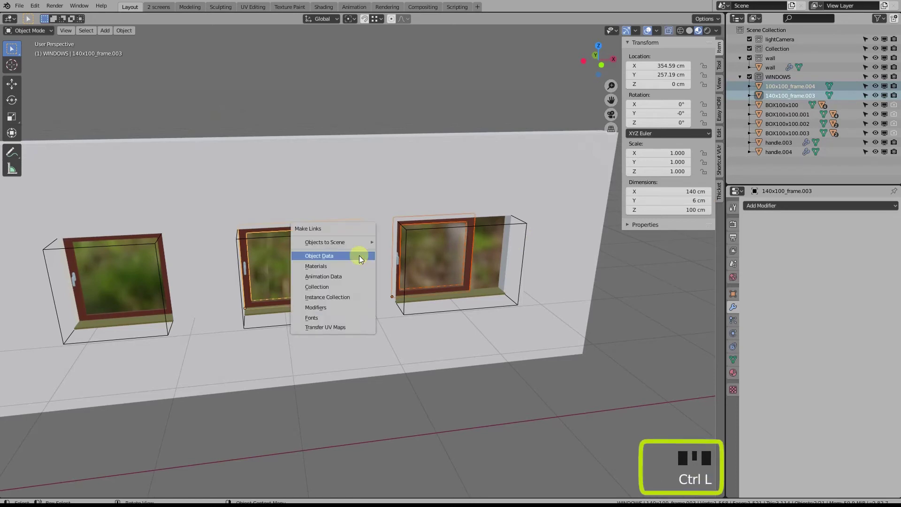
click(320, 256)
Try moving the side of the fourth window's frame in Edit Mode to test the linked mesh, and cancel the move.
middle_drag(320, 261, 458, 288)
click(459, 288)
key(Tab)
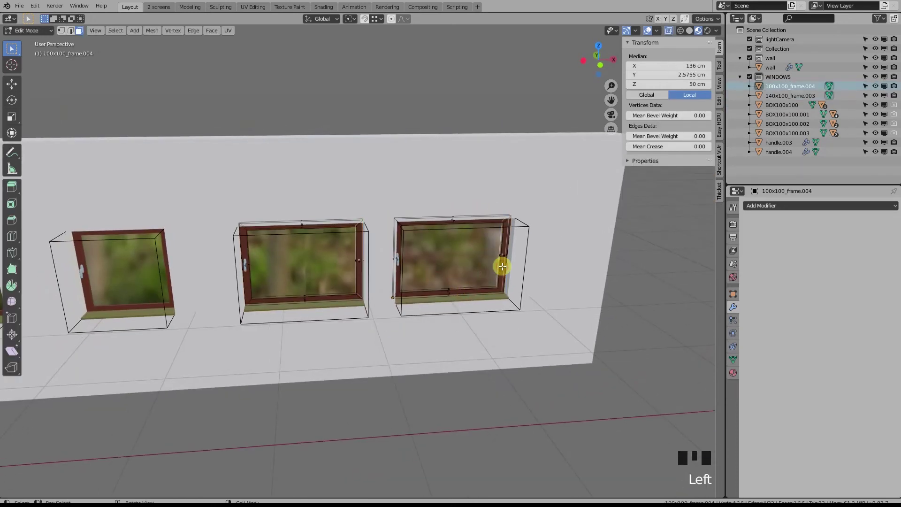
right_click(485, 342)
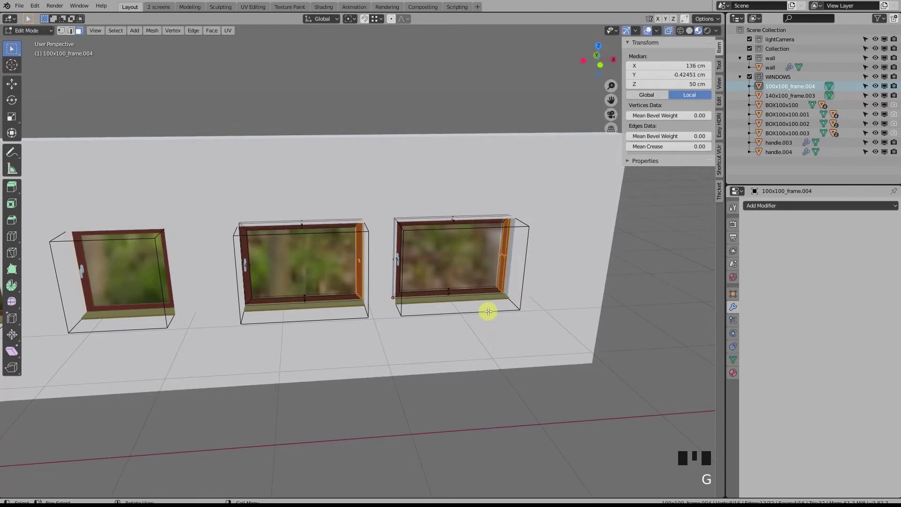
key(Tab)
Parent the fourth window's frame and handle to BOX100x100.003 as Object with Keep Transform.
click(502, 276)
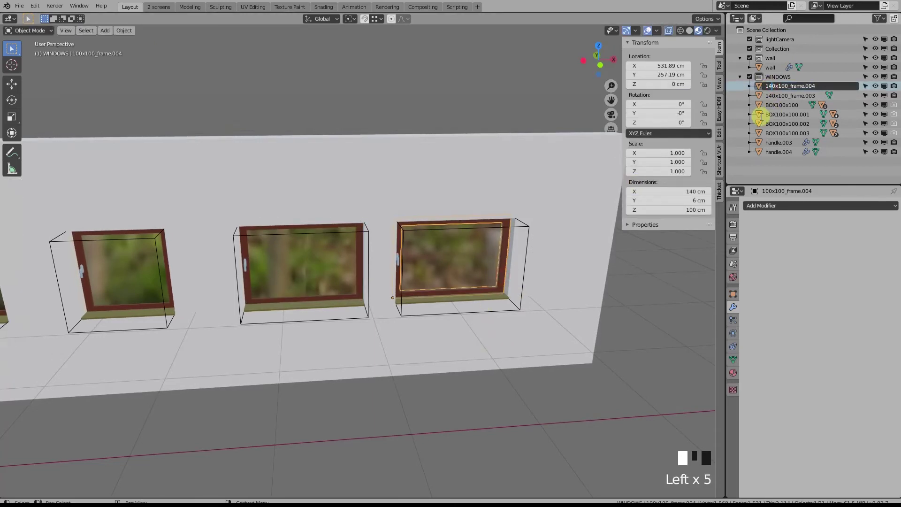
middle_drag(456, 308, 380, 264)
click(467, 291)
scroll(379, 265, up, 2)
shift+click(396, 252)
click(461, 289)
Try to parent the third window's frame and handle to BOX100x100.002.
middle_drag(461, 289, 267, 249)
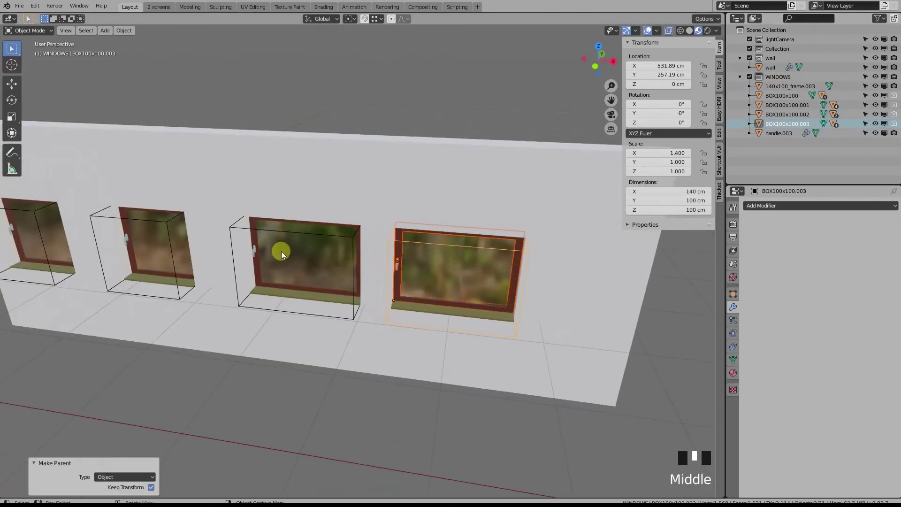
shift+click(254, 235)
key(ctrl+p)
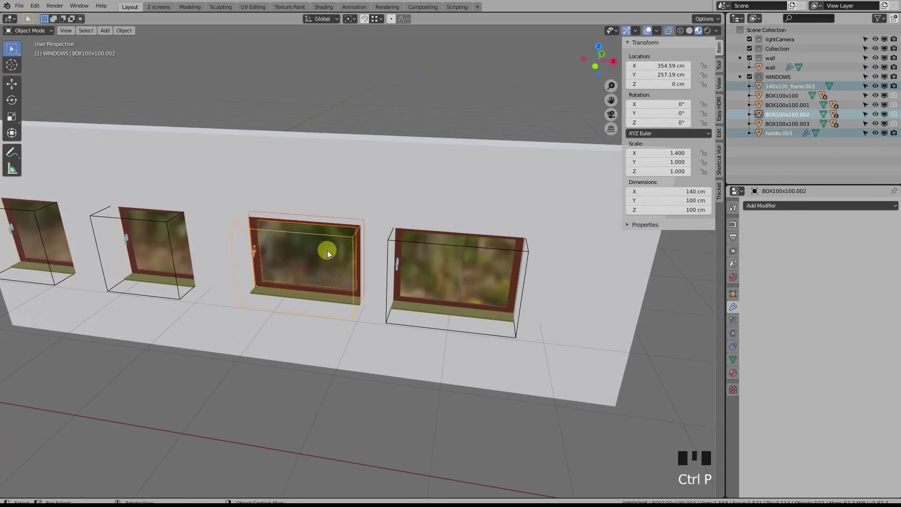
Delete the fourth window together with its cutter box and all child parts.
scroll(333, 251, down, 2)
middle_drag(248, 252, 409, 303)
click(409, 303)
shift+click(453, 221)
shift+click(457, 225)
key(Delete)
Make a linked duplicate of BOX100x100.002 and its children about 209 cm along X.
click(351, 249)
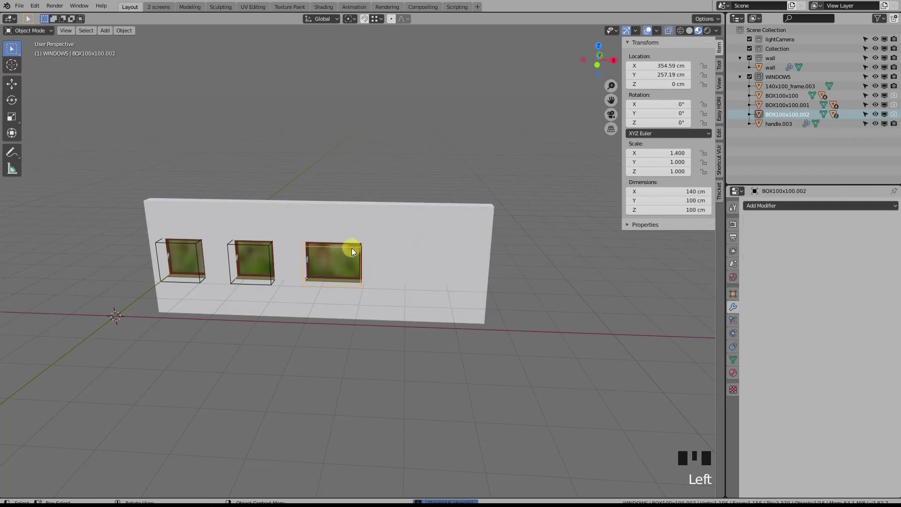
key(shift+g)
click(351, 248)
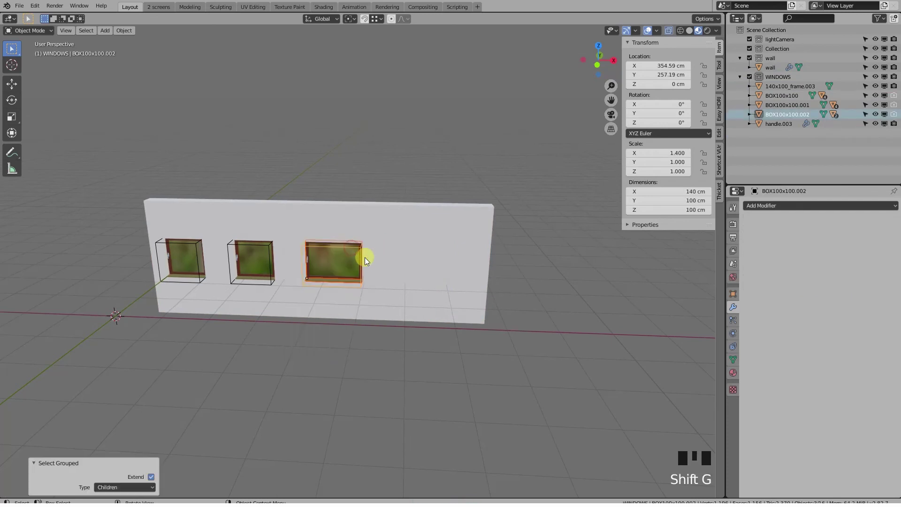
key(alt+d)
key(x)
click(451, 262)
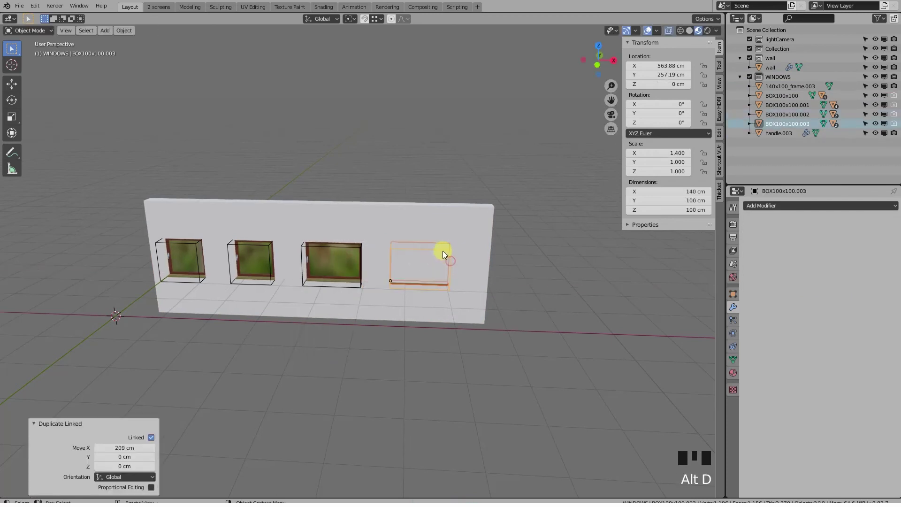
Subtract the newly duplicated BOX100x100.003 from the wall with a Bool Tool Difference.
click(439, 249)
click(448, 233)
shift+click(427, 241)
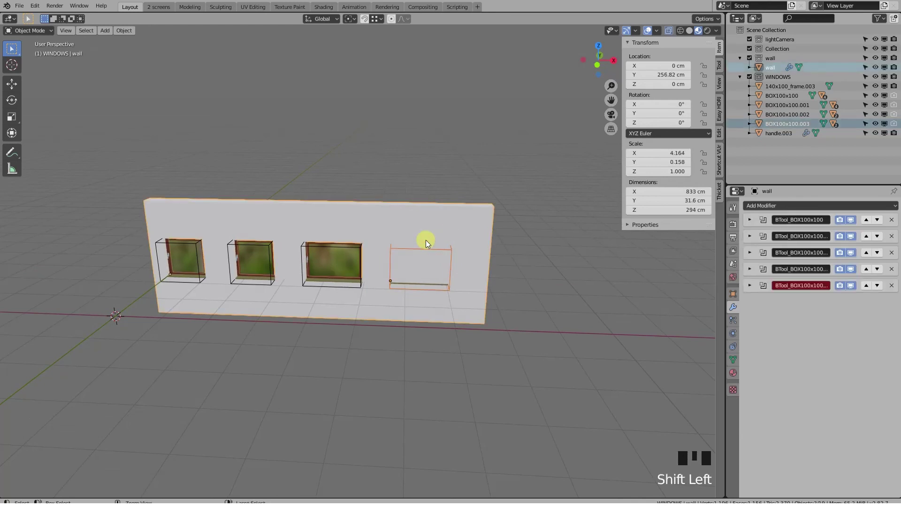
key(ctrl+KP_Subtract)
scroll(419, 259, up, 1)
scroll(481, 281, down, 3)
scroll(332, 270, up, 3)
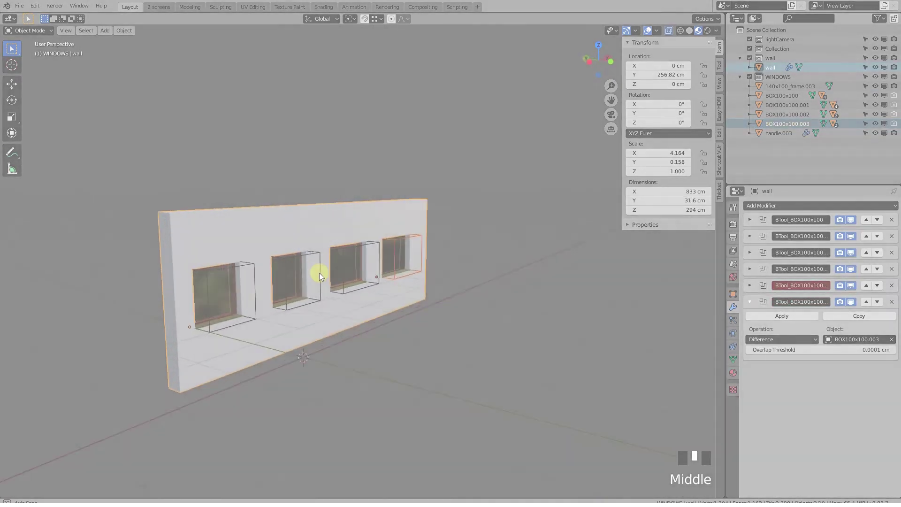